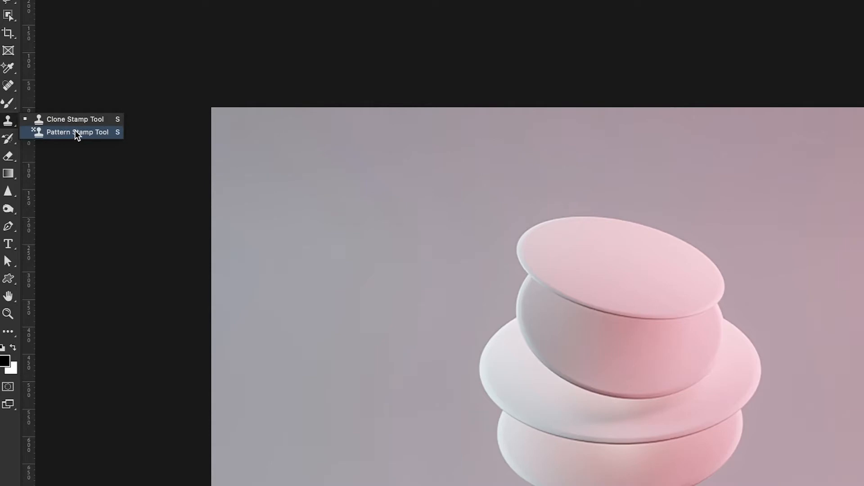
Activate the Clone Stamp tool and add a new empty layer above the sculpture image
left_click(50, 120)
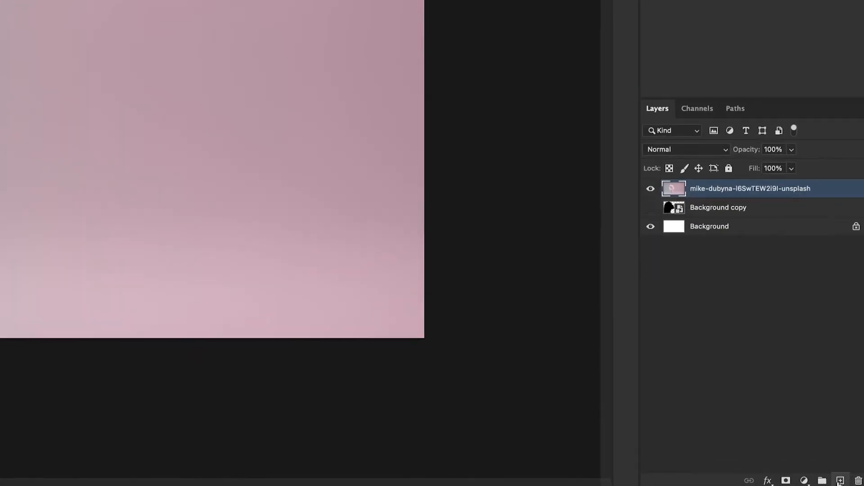
left_click(843, 482)
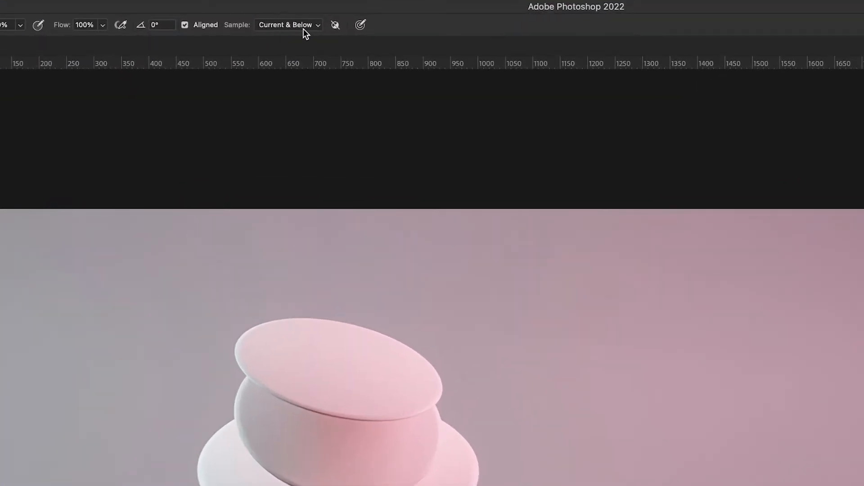
Try the Current Layer and All Layers sampling options for the clone source, ending on Current & Below
left_click(304, 27)
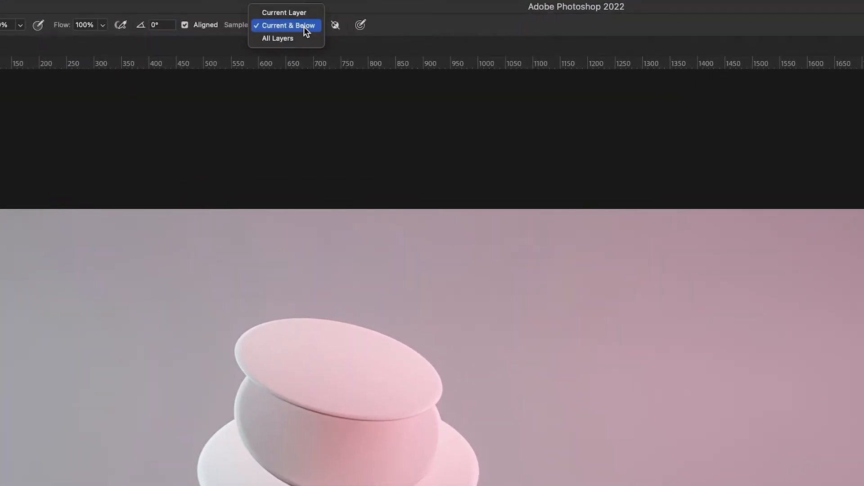
left_click(314, 14)
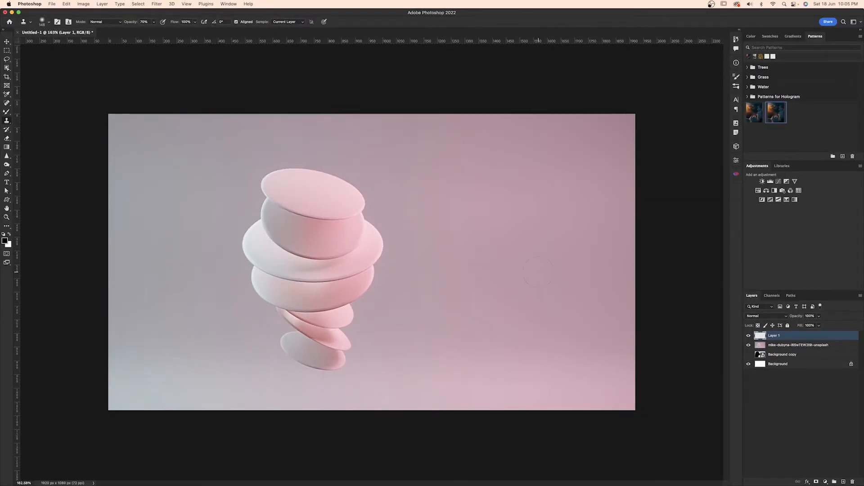
left_click(296, 22)
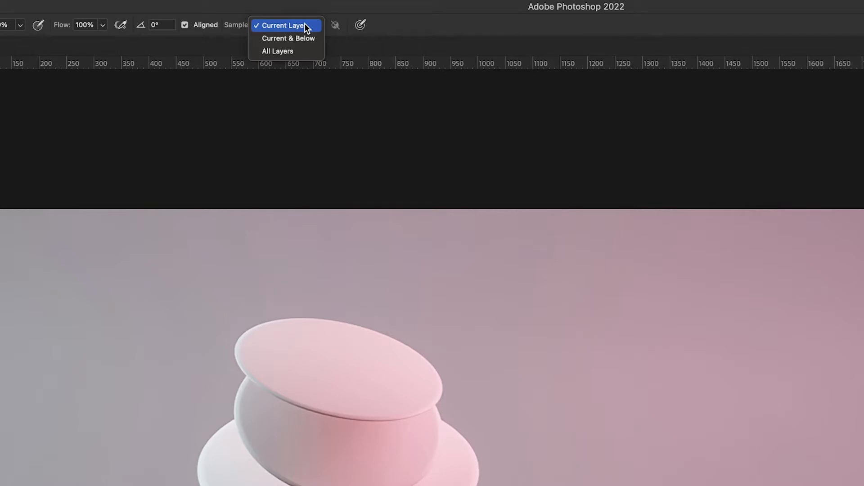
left_click(288, 39)
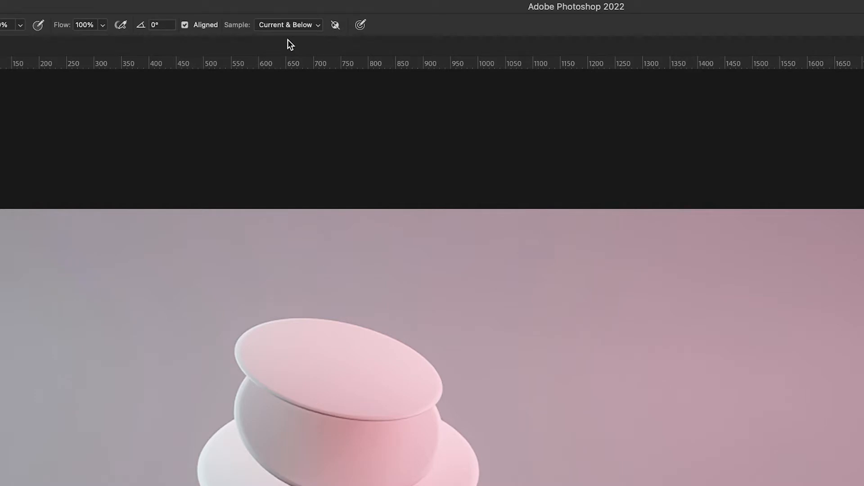
left_click(276, 28)
left_click(263, 39)
left_click(288, 25)
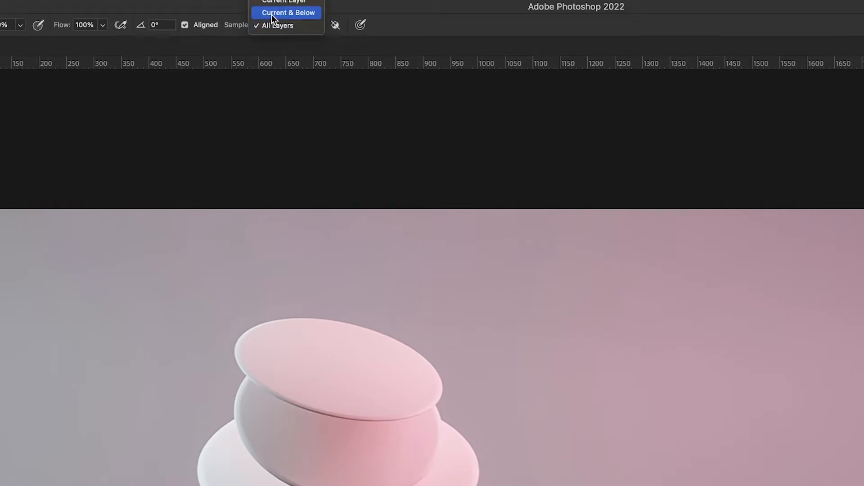
left_click(271, 14)
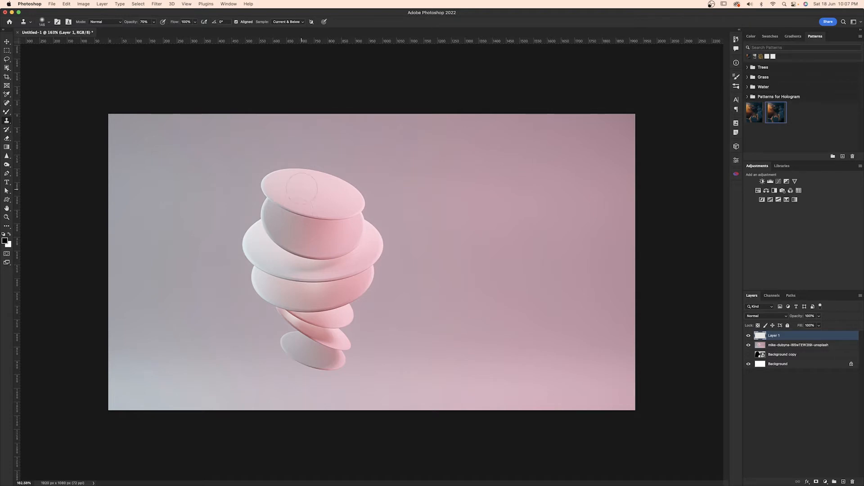
Enlarge the soft round clone brush to 460 px with 0% hardness
right_click(302, 189)
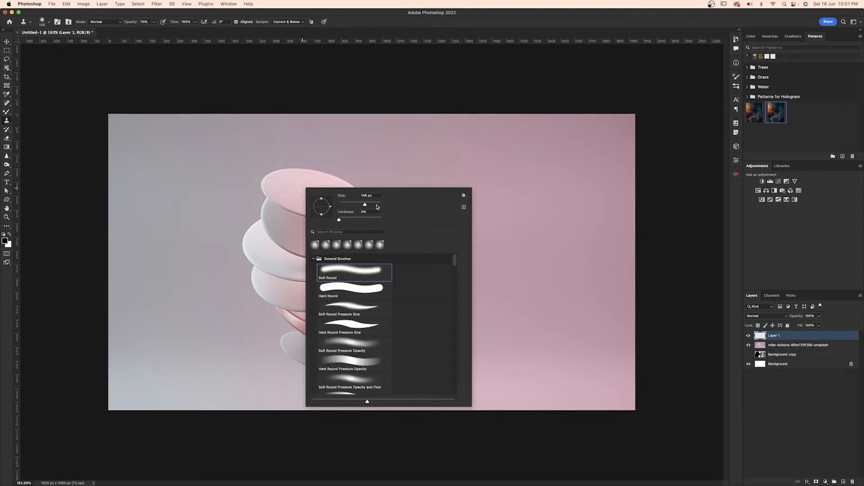
left_click_drag(366, 204, 376, 204)
right_click(307, 194)
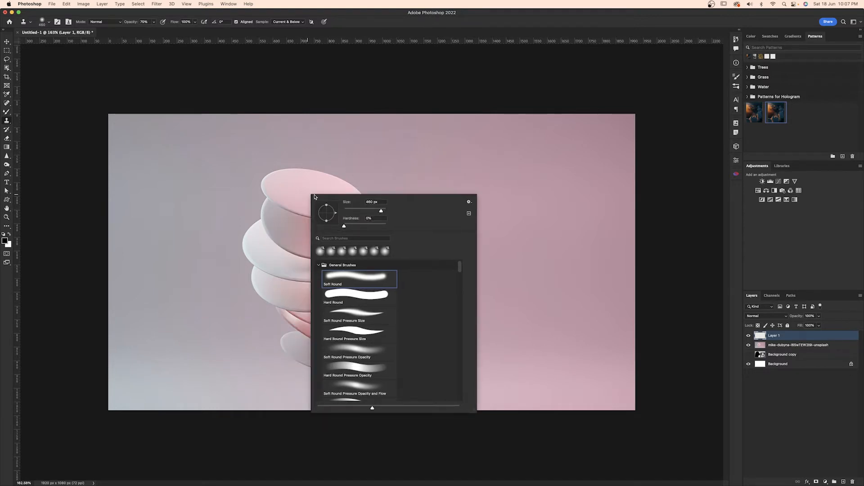
left_click(381, 213)
key("Tab")
key("Return")
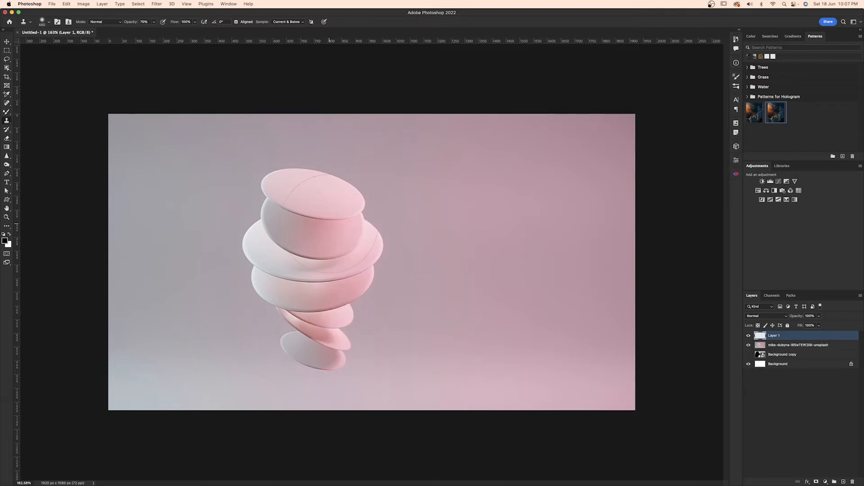
Sample the sculpture's top disc and clone the whole sculpture onto the empty pink area beside it, slightly lower than the original
left_click(313, 189, "alt")
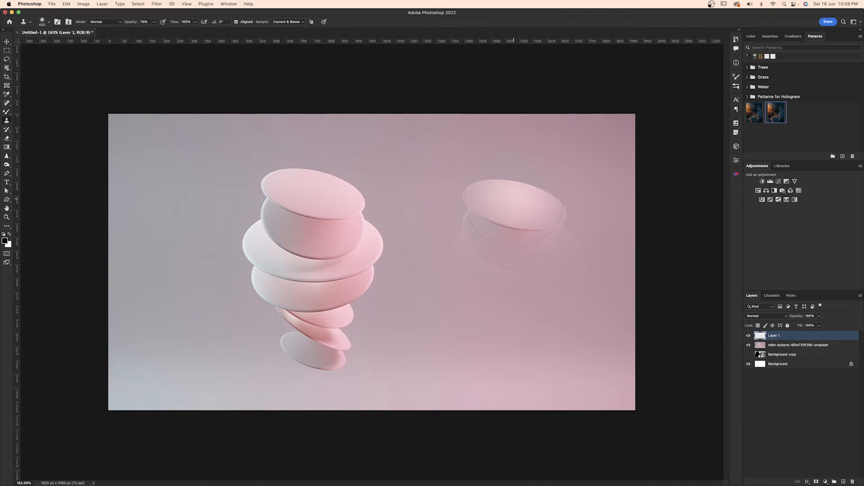
left_click(514, 199)
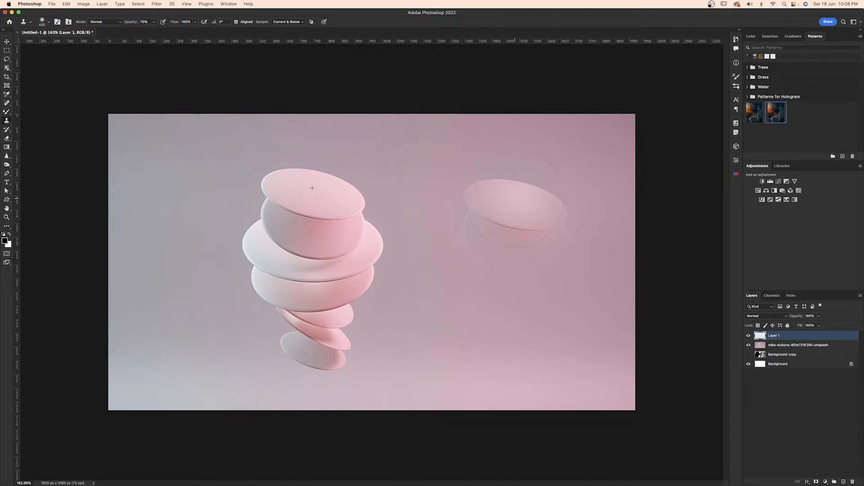
mouse_move(518, 199)
left_mouse_down()
mouse_move(545, 210)
mouse_move(566, 236)
left_mouse_up()
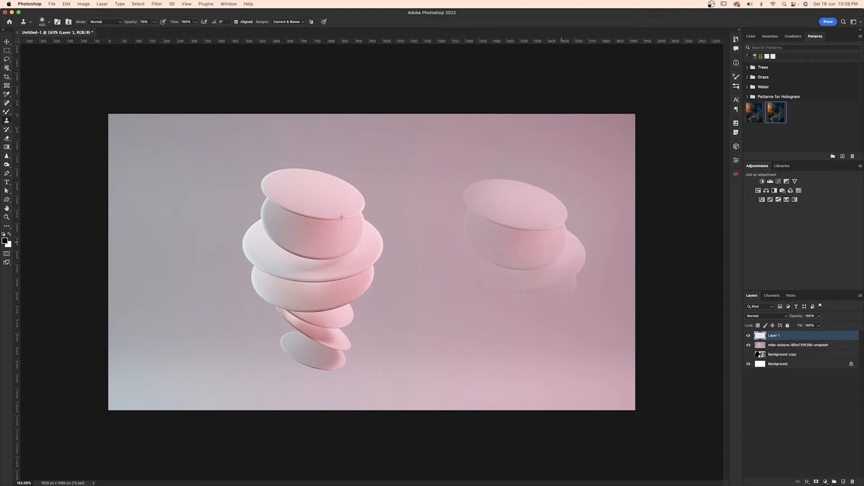
mouse_move(519, 211)
left_mouse_down()
mouse_move(487, 252)
mouse_move(504, 284)
mouse_move(554, 270)
mouse_move(562, 279)
mouse_move(503, 293)
mouse_move(518, 343)
mouse_move(477, 371)
mouse_move(511, 249)
left_mouse_up()
mouse_move(561, 211)
left_mouse_down()
mouse_move(511, 357)
mouse_move(493, 351)
left_mouse_up()
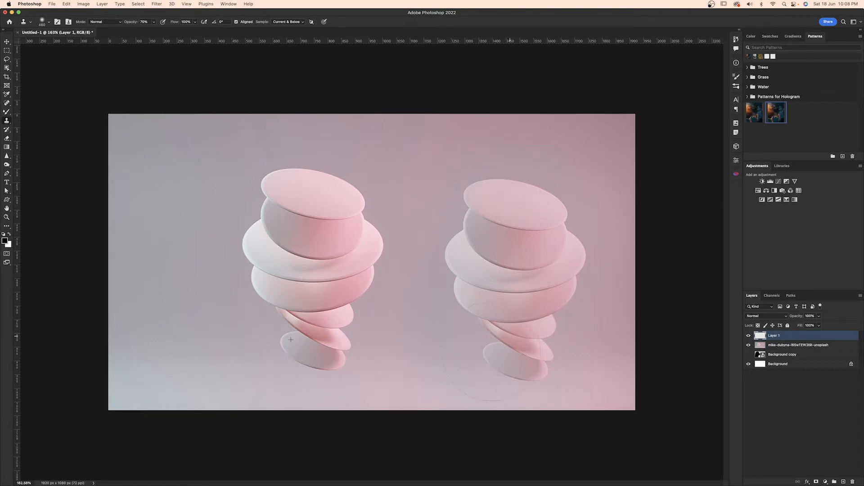
left_click_drag(501, 217, 517, 211)
left_click(540, 216)
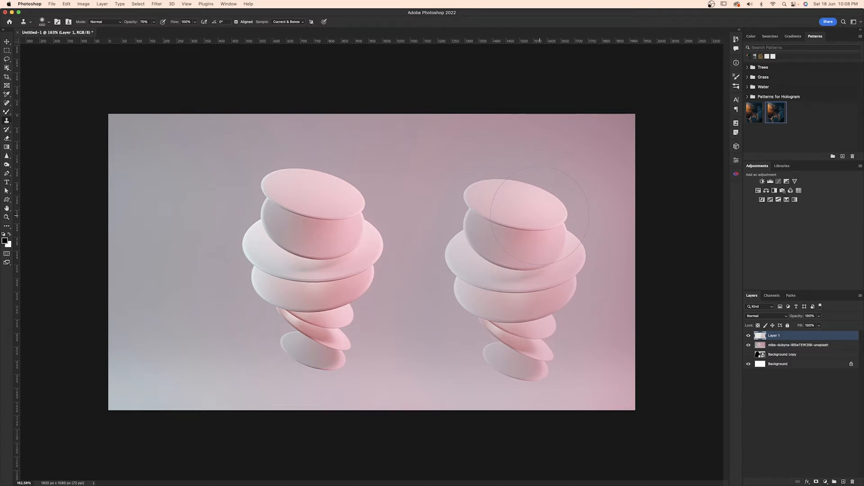
key("v")
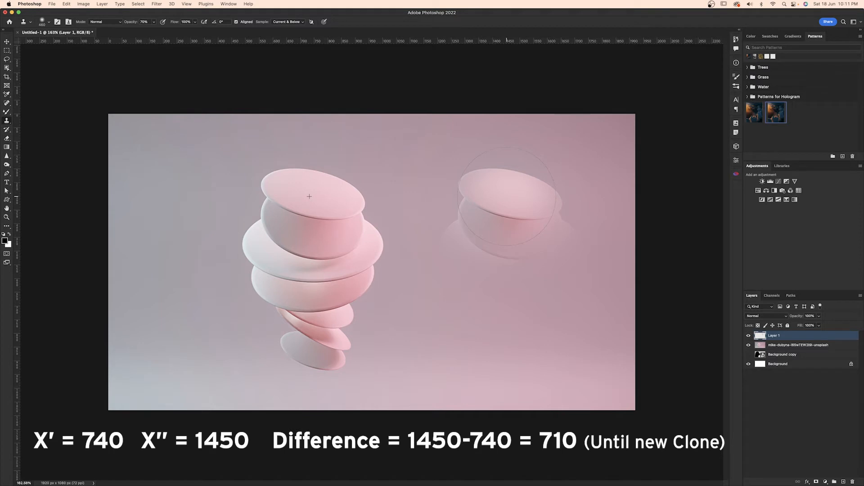
Clone the sculpture's upper discs level with the original, and add its lower discs beneath with an aligned stroke
left_click(507, 196)
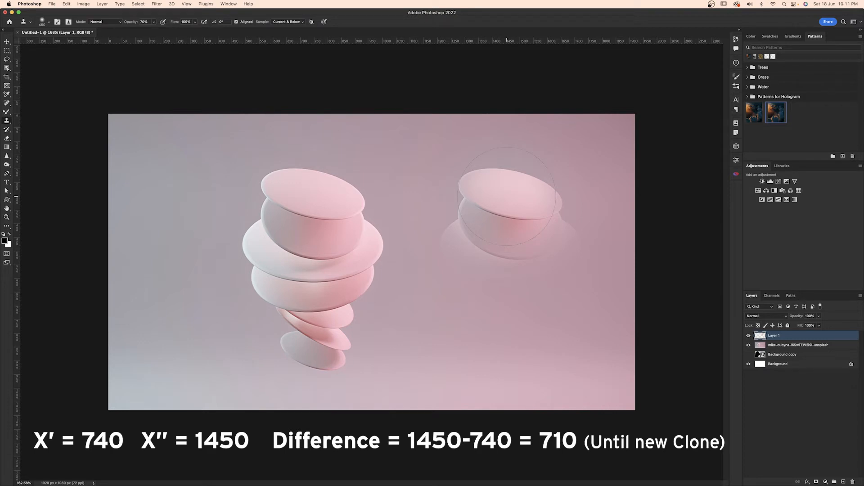
left_click_drag(507, 197, 535, 343)
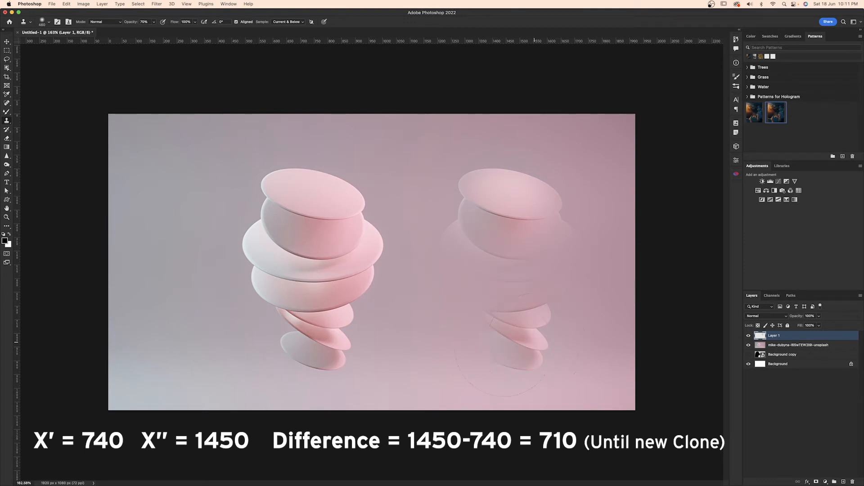
mouse_move(308, 284)
left_mouse_down()
mouse_move(308, 297)
mouse_move(307, 277)
left_mouse_up()
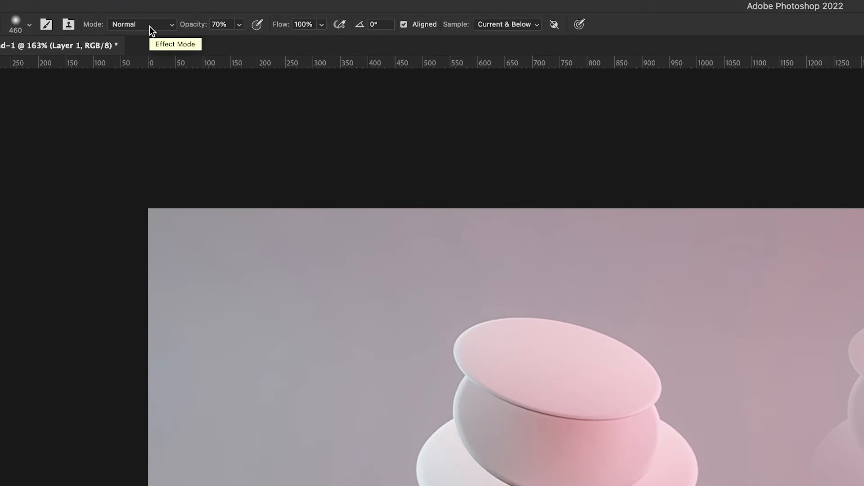
Set the Clone Stamp opacity to 100%
left_click(240, 25)
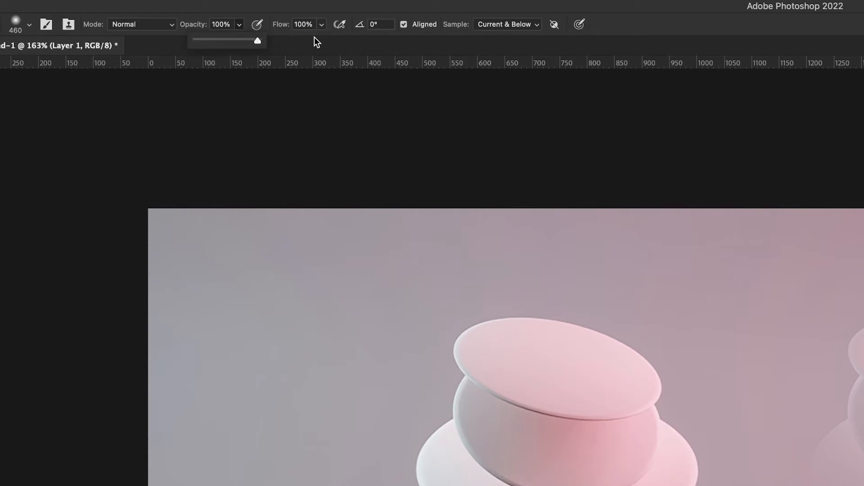
left_click(305, 12)
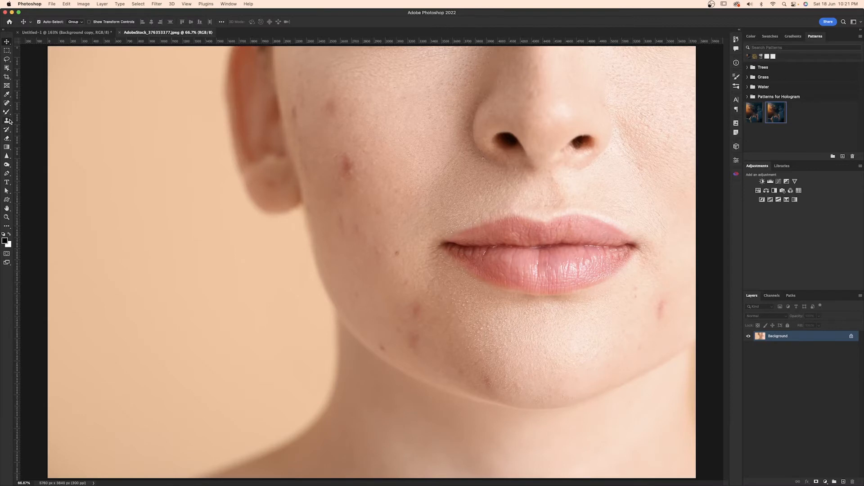
Prepare the Clone Stamp for the portrait with 55% opacity and a 300 px soft round brush
left_click(10, 122)
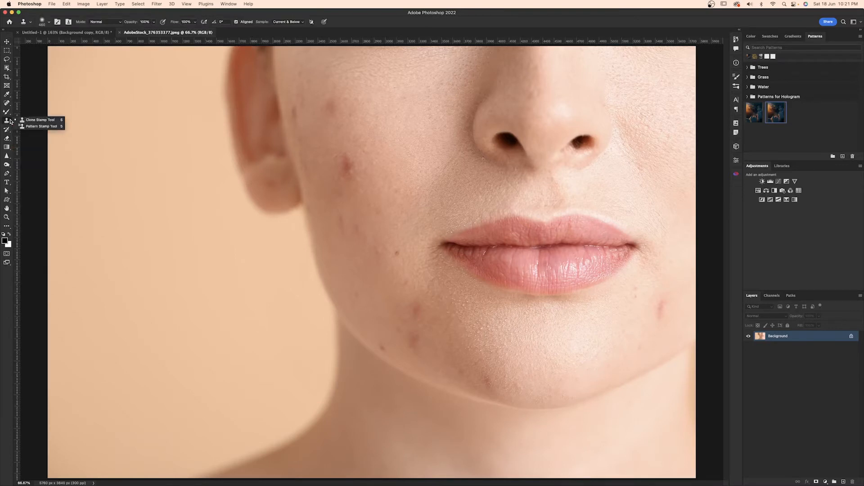
left_click(38, 120)
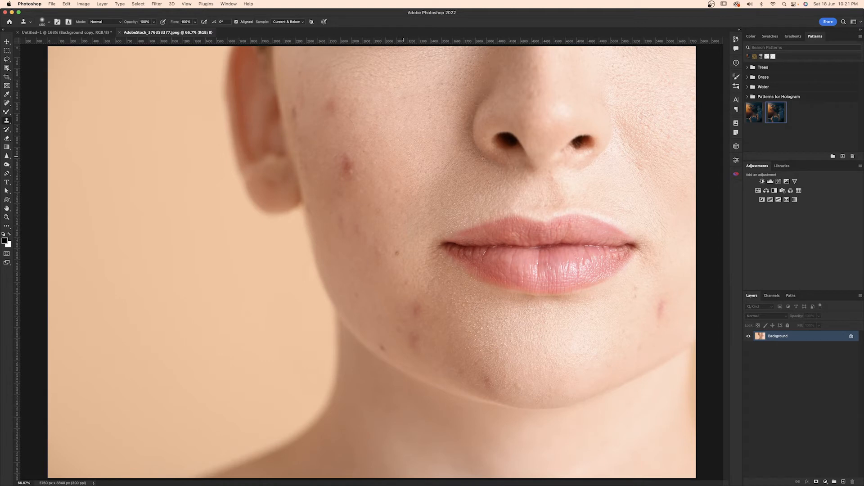
left_click(153, 22)
left_click_drag(153, 32, 141, 31)
right_click(390, 181)
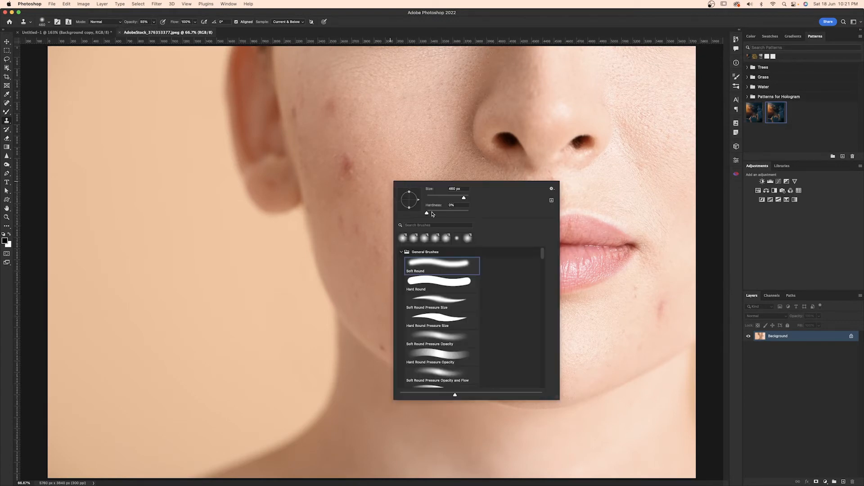
key("Return")
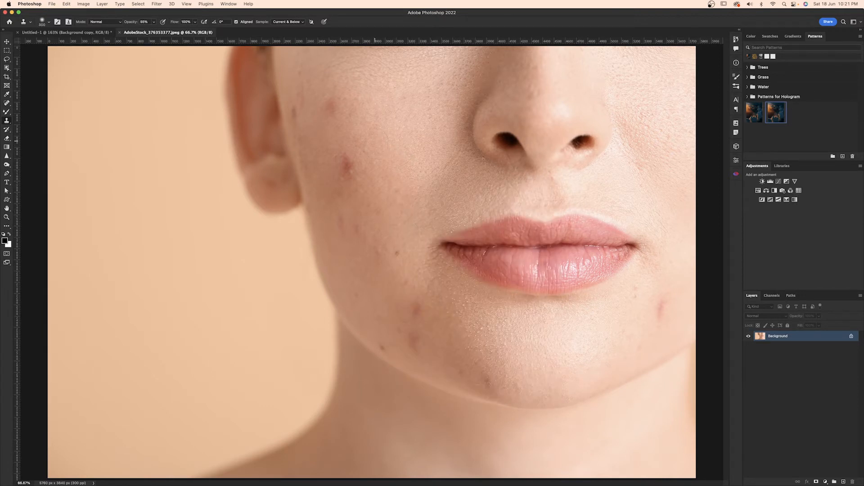
Clone clean skin over the red blemish on the cheek and the spots on the upper cheek near the ear
left_click(345, 163)
left_click(345, 166)
left_click(346, 167)
left_click(346, 167)
left_click(327, 85, "alt")
left_click(329, 104)
left_click(317, 80, "alt")
left_click(295, 112)
Cover the remaining mid-cheek redness and the small spots on the lower cheek with sampled clean skin
left_click(343, 164)
left_click(356, 163)
left_click(368, 195, "alt")
left_click(349, 173)
left_click(343, 220)
left_click(362, 226)
left_click(398, 253)
Clone clean skin over the blemishes along the jawline below the cheek on the ear side
left_click(415, 311)
left_click(345, 298, "alt")
left_click(356, 295)
left_click(379, 335, "alt")
left_click(383, 347)
left_click(412, 315, "alt")
left_click(413, 339)
Remove the spots on the chin and the red mark on the opposite side of the jaw with cloned skin
left_click(491, 379)
left_click(586, 343, "alt")
left_click(660, 309)
left_click(416, 319, "alt")
left_click(459, 362)
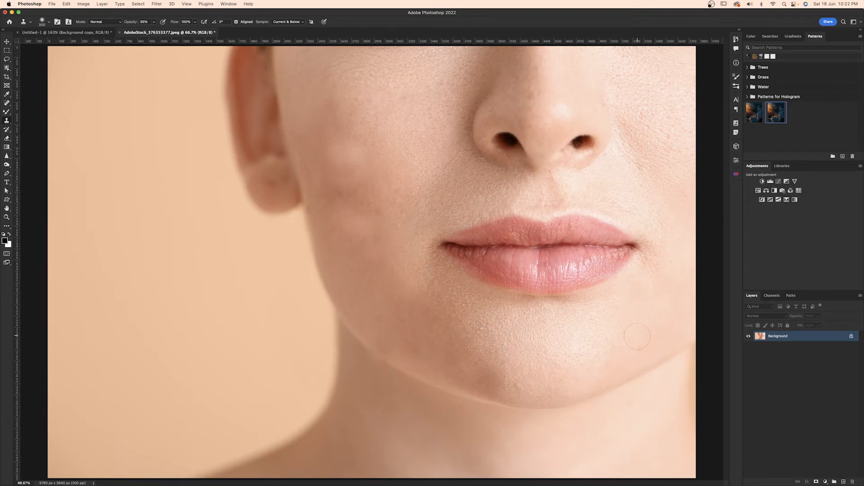
Set the Clone Stamp opacity to 28%
scroll(422, 251, "down", 6)
scroll(423, 252, "up", 3)
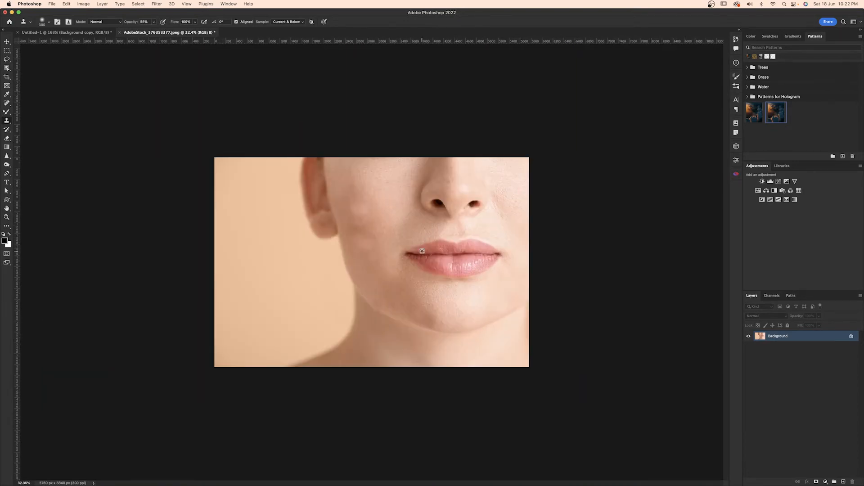
scroll(422, 252, "up", 2)
key("2")
key("8")
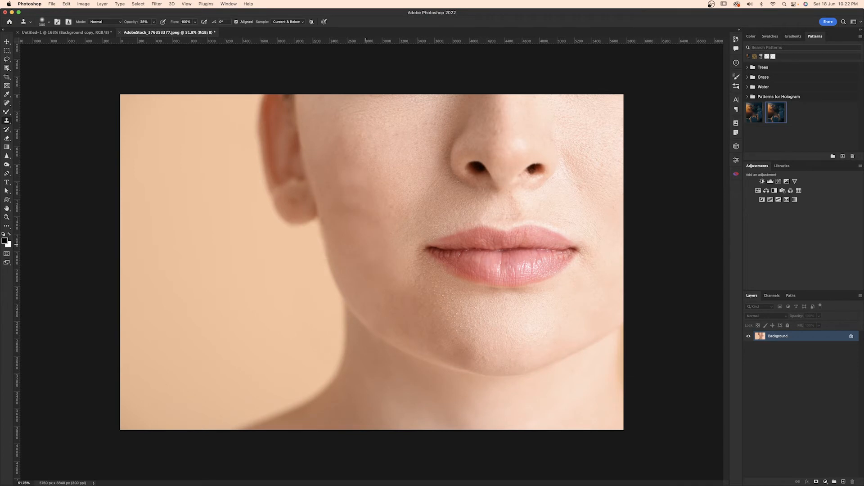
scroll(385, 206, "down", 2)
key("v")
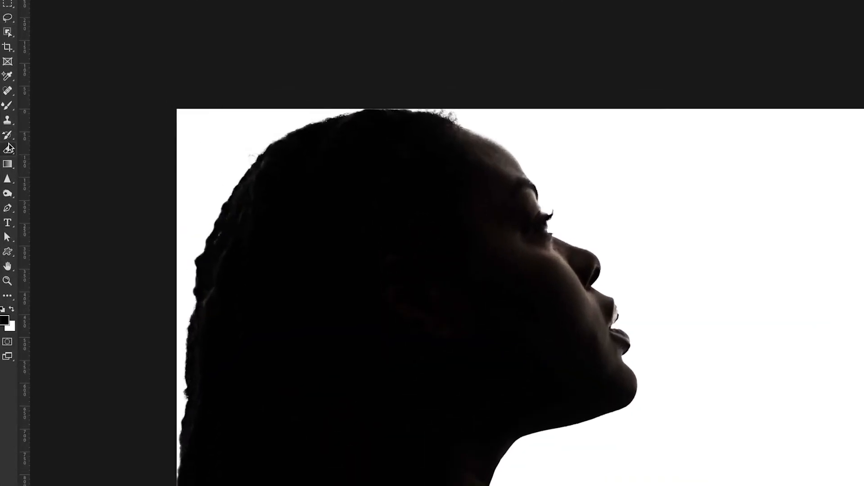
Activate the Pattern Stamp tool and choose the golden foliage pattern from the Trees group
right_click(7, 120)
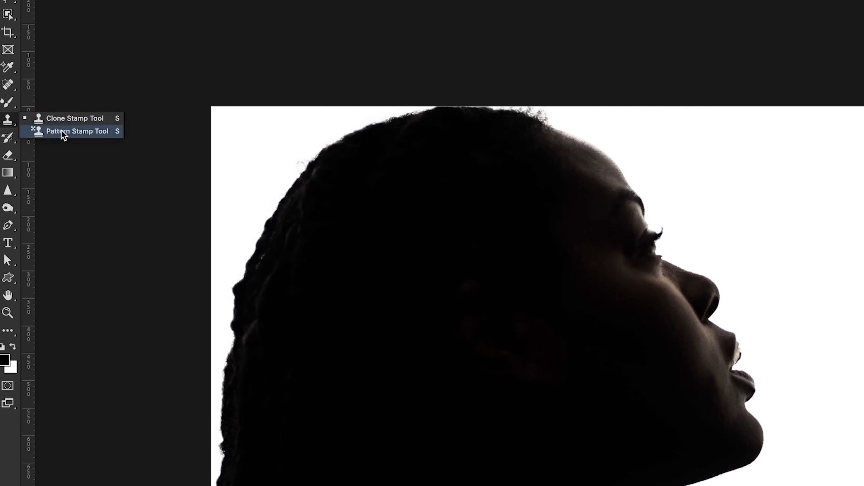
left_click(47, 130)
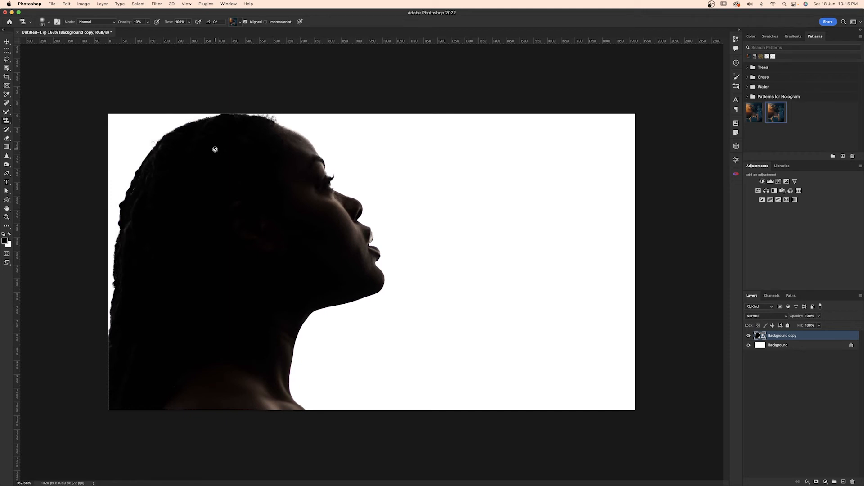
left_click(240, 22)
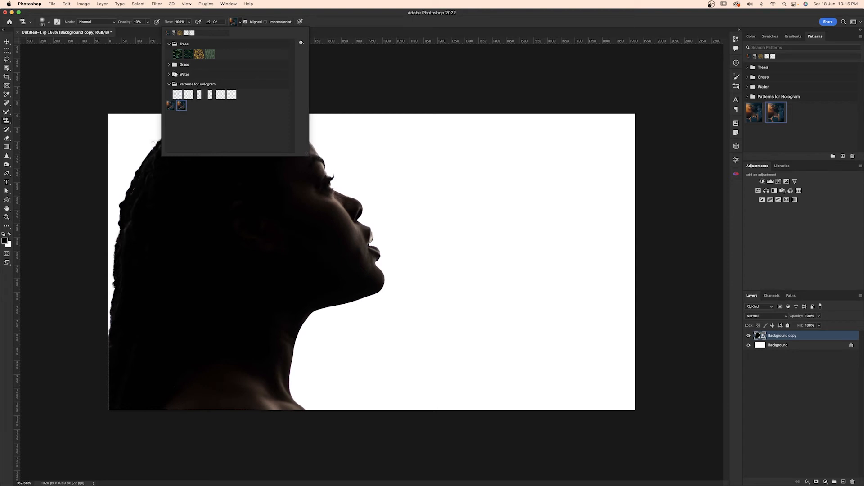
left_click(169, 84)
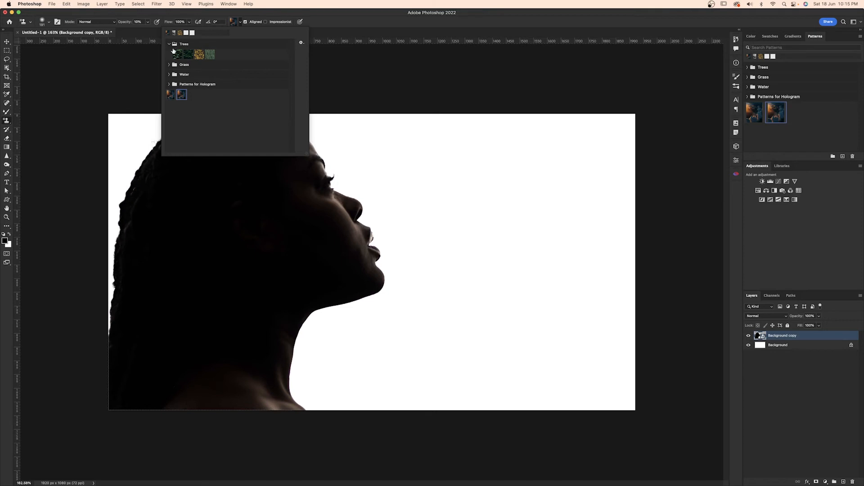
left_click(199, 54)
left_click(238, 23)
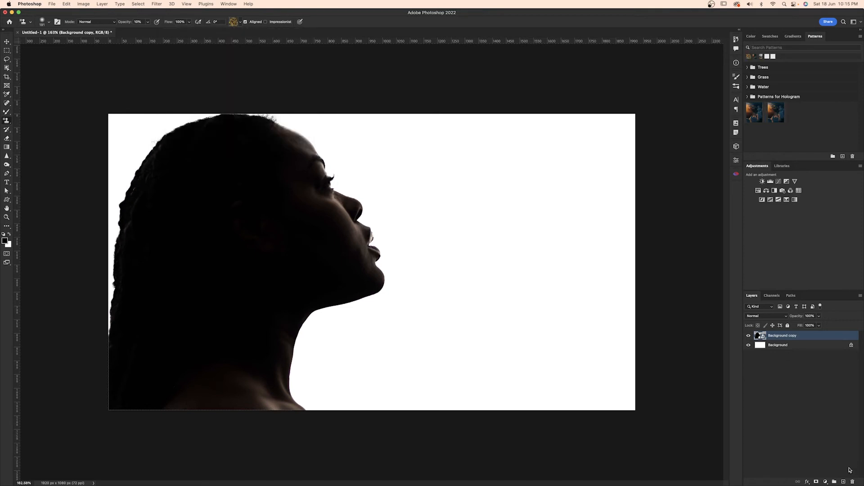
Add a new layer, load the head silhouette from Background copy as a selection, and set the stamp opacity to 100%
left_click(844, 481)
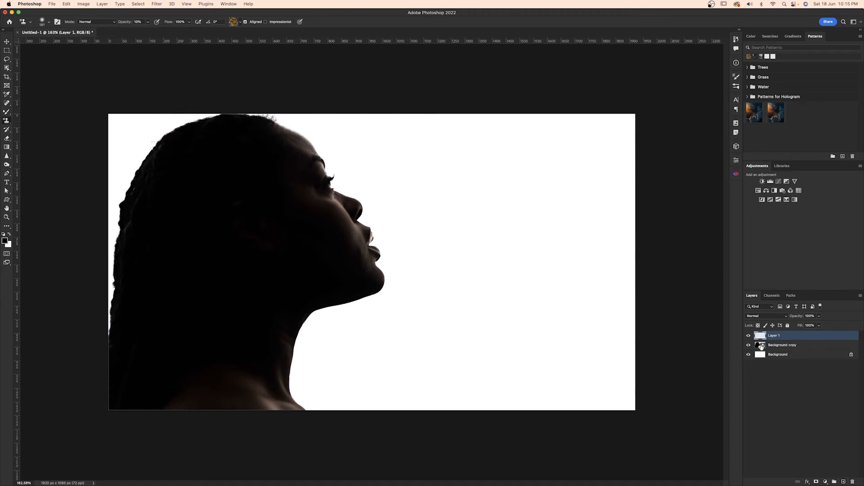
left_click(760, 347, "super")
left_click(240, 22)
left_click(240, 23)
left_click(148, 21)
left_click_drag(146, 30, 205, 31)
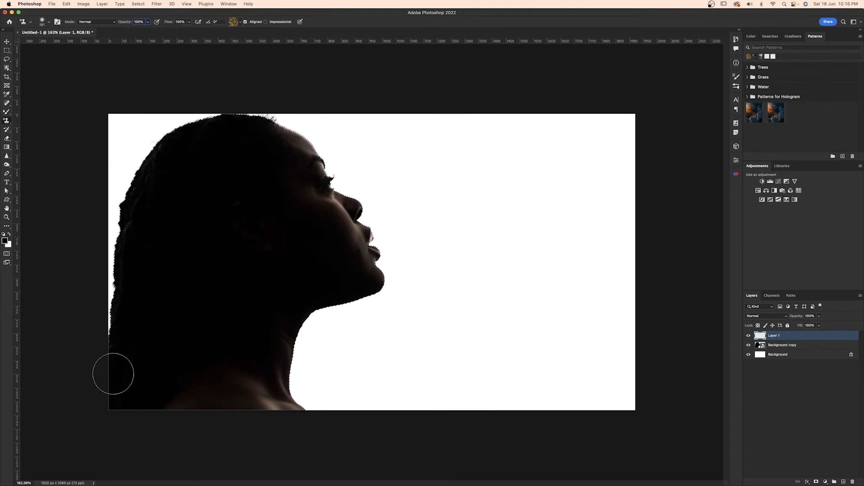
Try painting the golden foliage pattern over the neck and lower head, and undo the painting
mouse_move(112, 382)
left_mouse_down()
mouse_move(240, 403)
mouse_move(95, 368)
mouse_move(315, 391)
mouse_move(122, 329)
left_mouse_up()
mouse_move(173, 324)
left_mouse_down()
mouse_move(359, 393)
mouse_move(139, 285)
mouse_move(116, 286)
mouse_move(382, 447)
left_mouse_up()
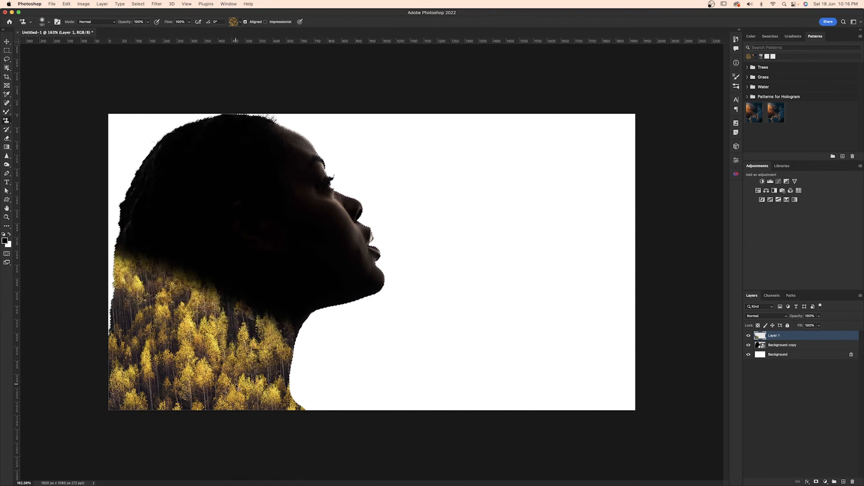
key("super+z")
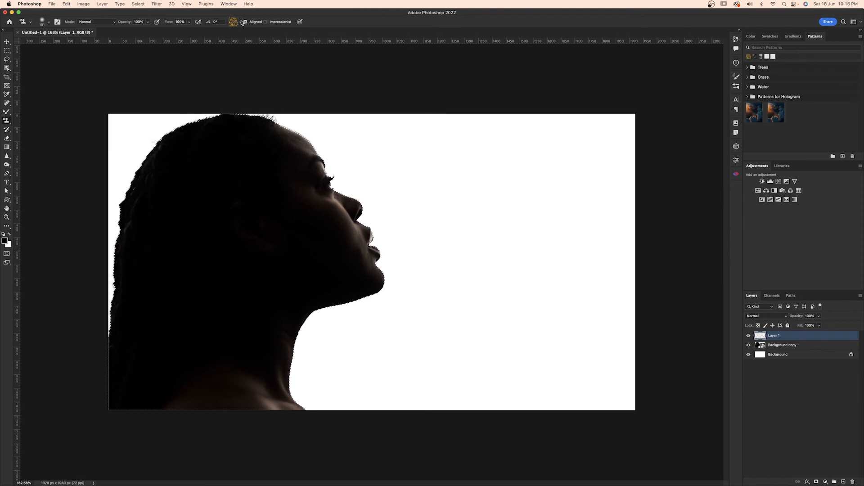
Choose the second sunset sky pattern below the Patterns for Hologram group and paint it over the shoulder and lower neck
left_click(240, 22)
left_click(176, 97)
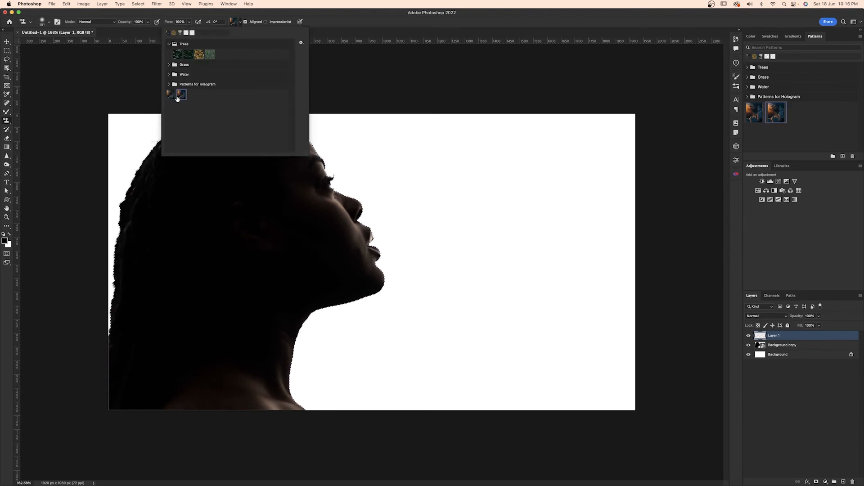
key("Return")
mouse_move(91, 409)
left_mouse_down()
mouse_move(449, 418)
mouse_move(87, 376)
mouse_move(331, 417)
mouse_move(23, 303)
mouse_move(330, 385)
left_mouse_up()
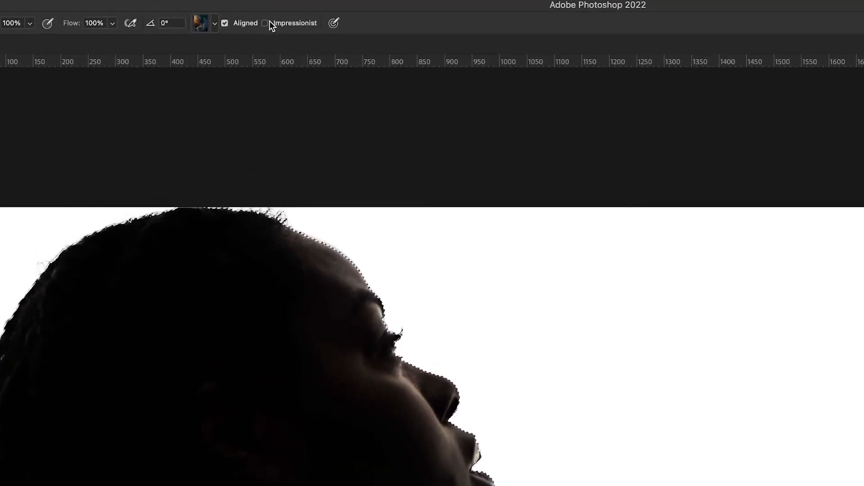
Try painting the neck with the Impressionist option enabled, undo the painting, and disable the option again
left_click(277, 23)
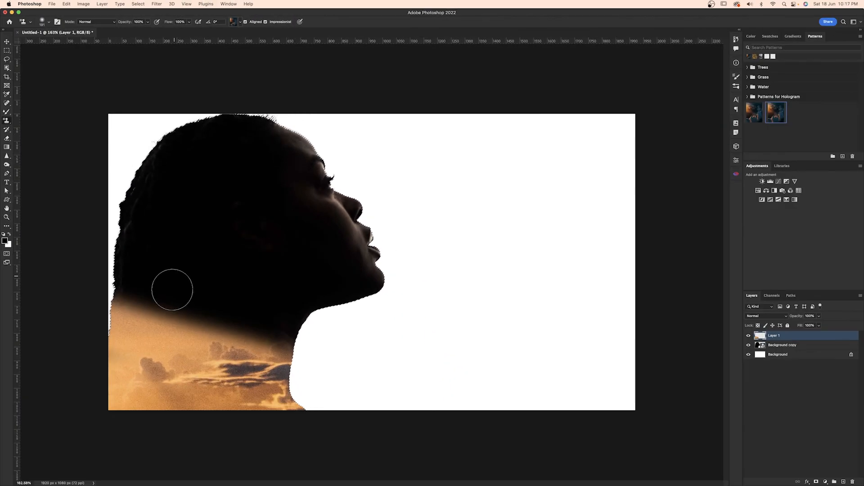
mouse_move(131, 299)
left_mouse_down()
mouse_move(360, 366)
mouse_move(45, 371)
mouse_move(243, 383)
mouse_move(372, 378)
mouse_move(54, 383)
mouse_move(399, 419)
mouse_move(225, 378)
mouse_move(180, 333)
left_mouse_up()
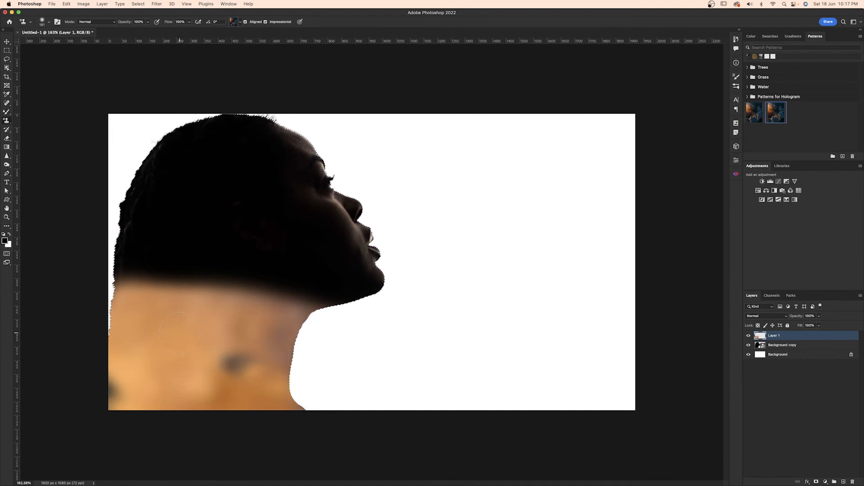
key("super+z")
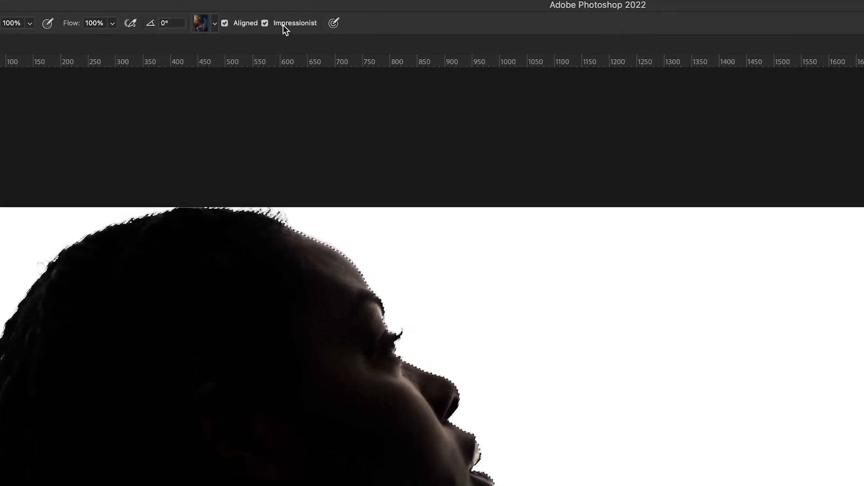
left_click(283, 25)
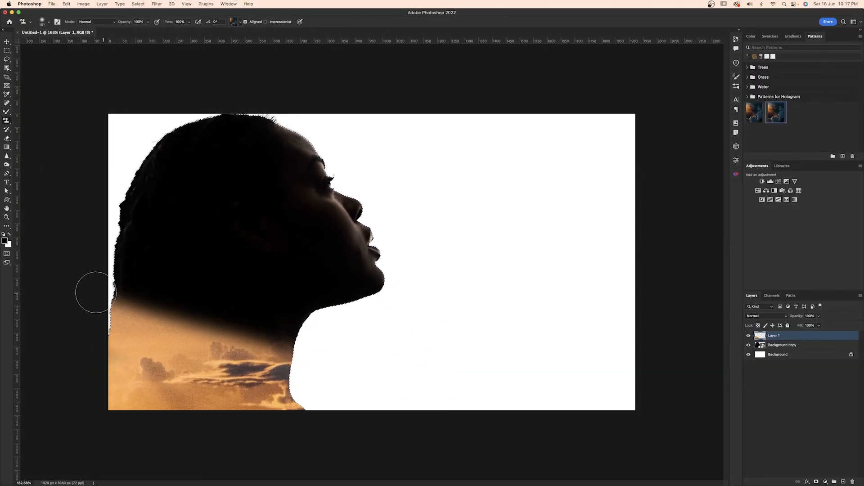
Extend the sky pattern farther up the neck, and continue it over the lower head at about 40% opacity
left_click_drag(95, 293, 239, 299)
left_click(148, 22)
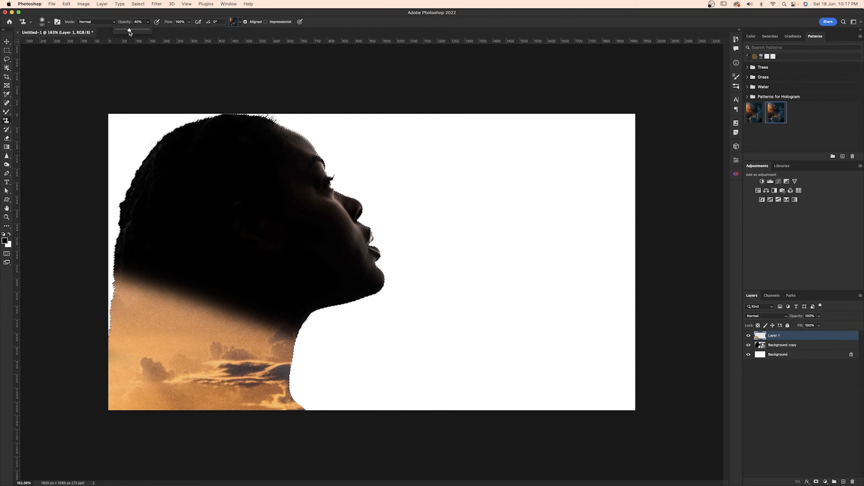
left_click_drag(115, 265, 252, 252)
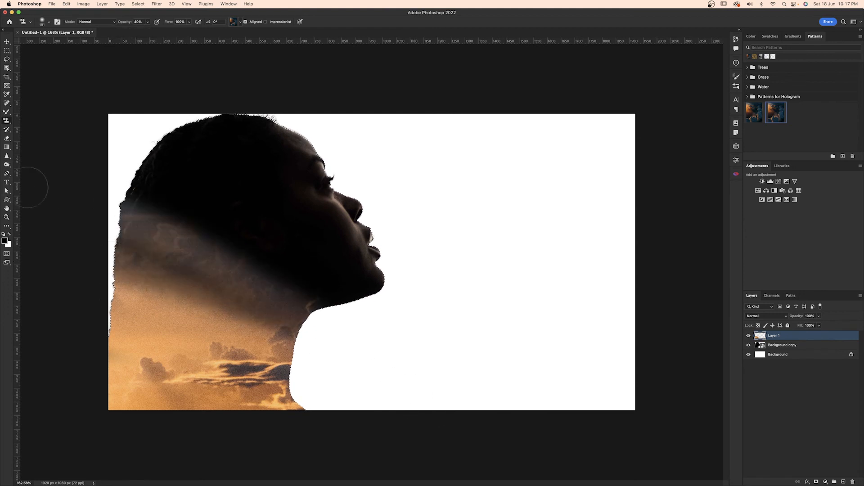
Lower the stamp opacity to 18% and blend the sky pattern over the rest of the head and face
left_click(148, 22)
left_click_drag(130, 176, 315, 205)
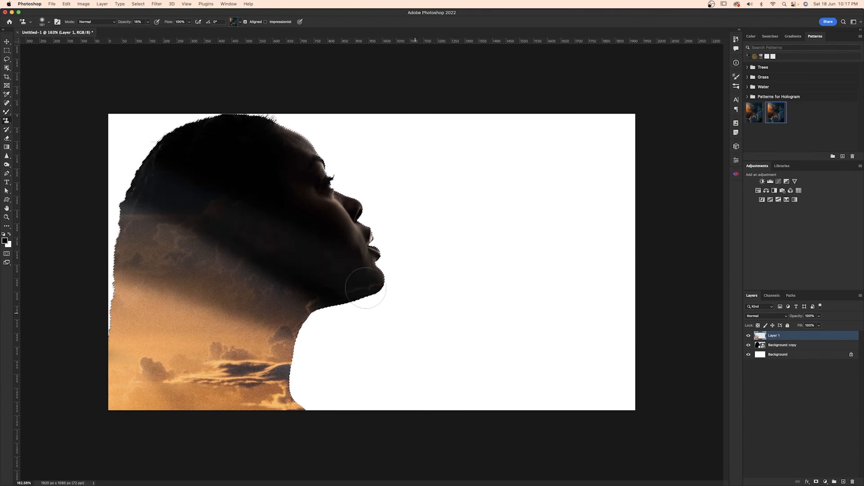
left_click_drag(189, 203, 507, 351)
mouse_move(253, 220)
left_mouse_down()
mouse_move(413, 325)
mouse_move(201, 122)
left_mouse_up()
mouse_move(282, 153)
left_mouse_down()
mouse_move(126, 247)
mouse_move(362, 363)
mouse_move(417, 401)
mouse_move(186, 293)
left_mouse_up()
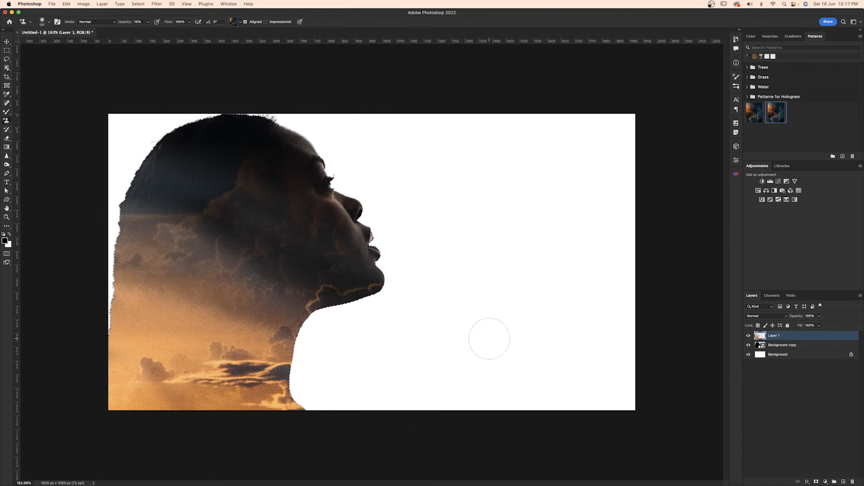
Deselect the silhouette, make Background copy the active layer, and return to the Pattern Stamp tool
key("cmd+d")
key("v")
left_click(394, 212)
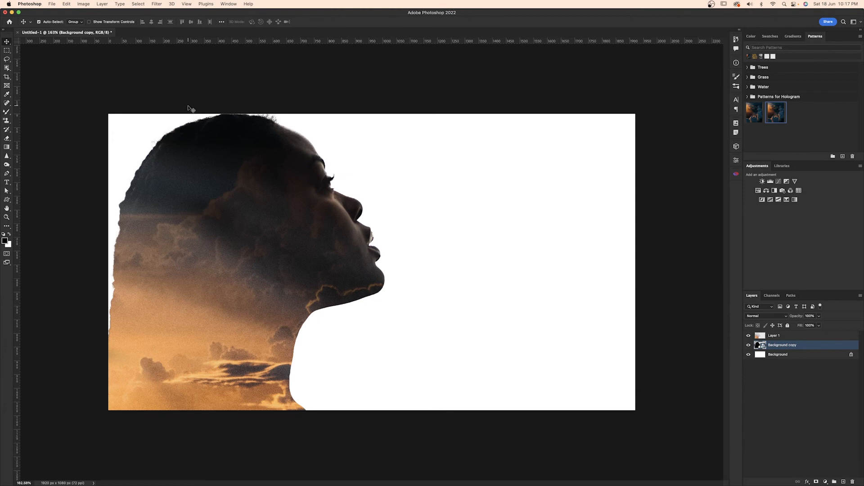
key("b")
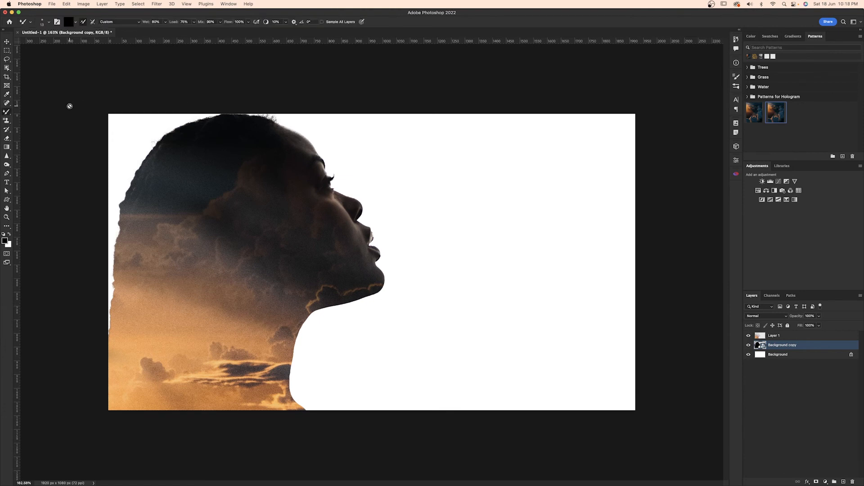
left_click(4, 122)
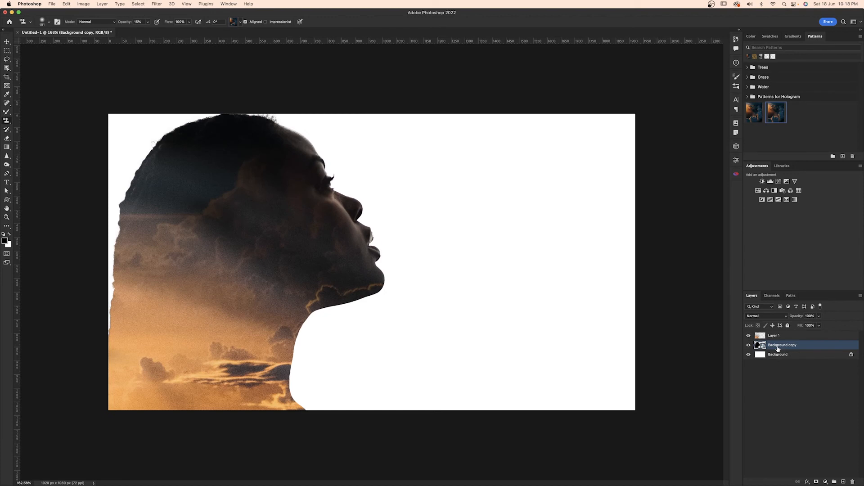
Add a new layer, place it beneath Background copy, and paint the sky pattern across the canvas at 100% opacity
left_click(763, 338)
left_click(778, 347)
left_click(844, 482)
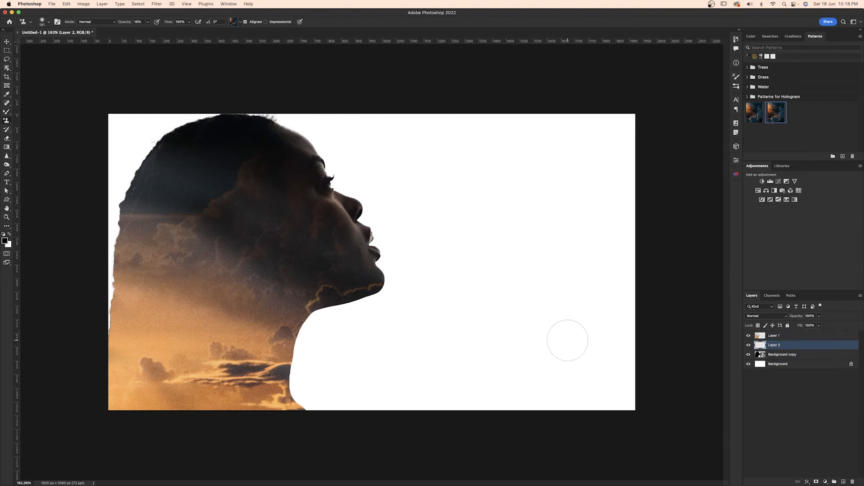
key("0")
mouse_move(451, 394)
left_mouse_down()
mouse_move(186, 396)
mouse_move(852, 429)
mouse_move(22, 371)
mouse_move(108, 288)
mouse_move(405, 284)
mouse_move(719, 336)
mouse_move(0, 317)
mouse_move(96, 193)
mouse_move(656, 251)
mouse_move(673, 113)
mouse_move(246, 103)
mouse_move(662, 215)
mouse_move(97, 125)
mouse_move(96, 153)
mouse_move(523, 180)
mouse_move(548, 320)
mouse_move(616, 370)
mouse_move(635, 371)
left_mouse_up()
left_click_drag(796, 348, 796, 359)
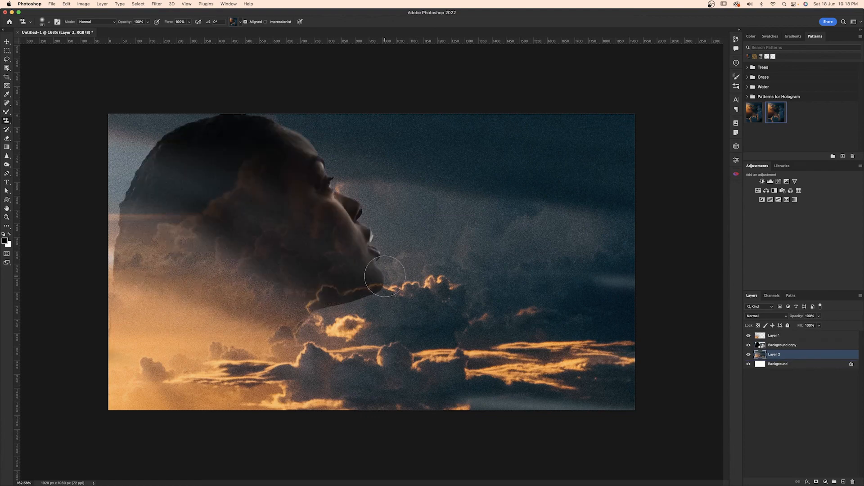